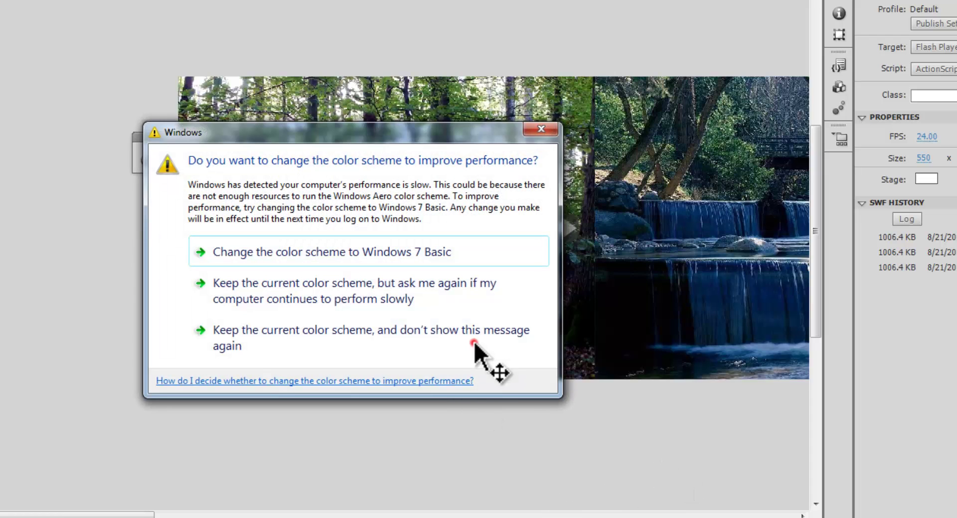
- Keep the current Windows color scheme without being asked again, and run a test preview of the banner movie
click(474, 342)
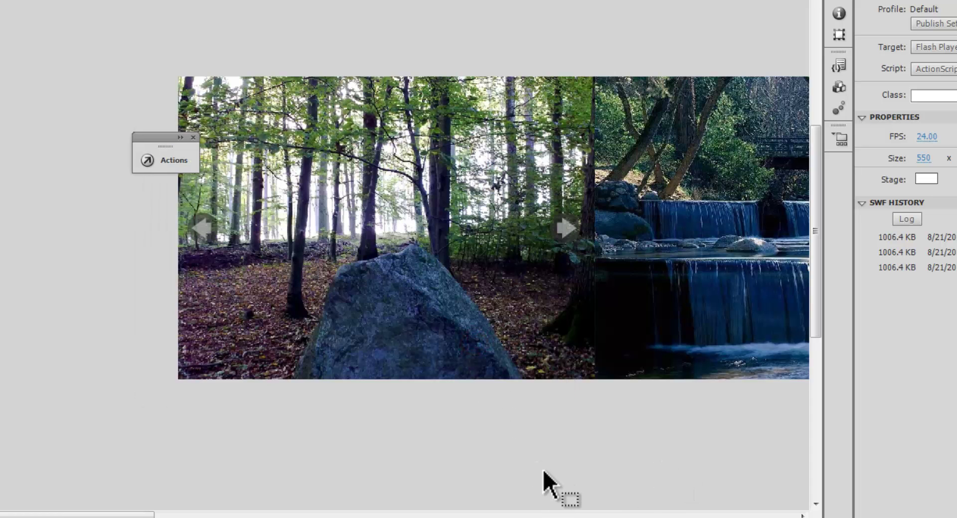
key(ctrl+Return)
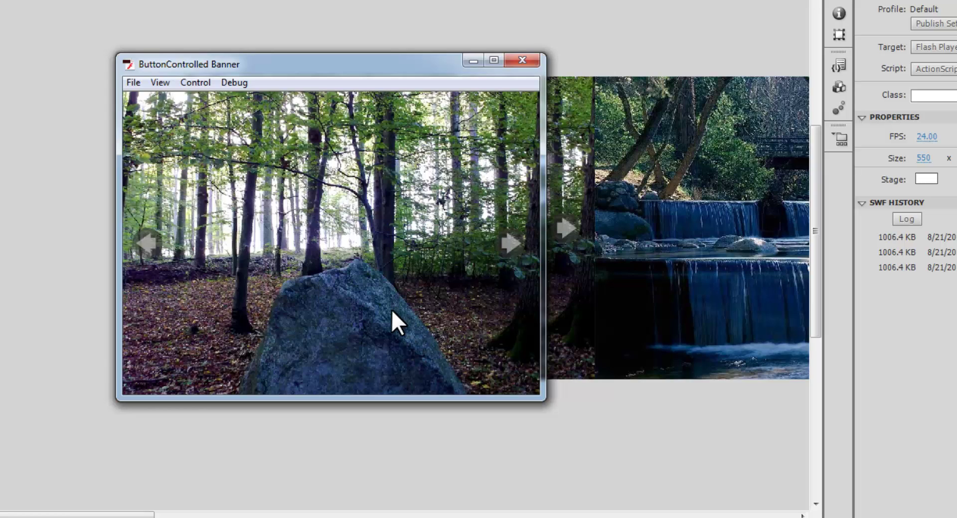
- Test the banner's forward arrow by advancing through all the pictures until it wraps around to the forest picture
click(512, 253)
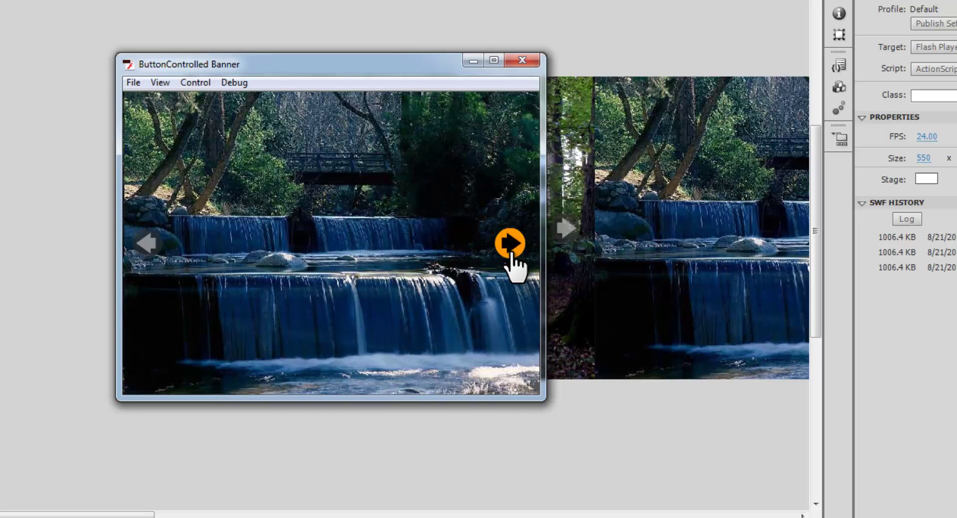
click(511, 253)
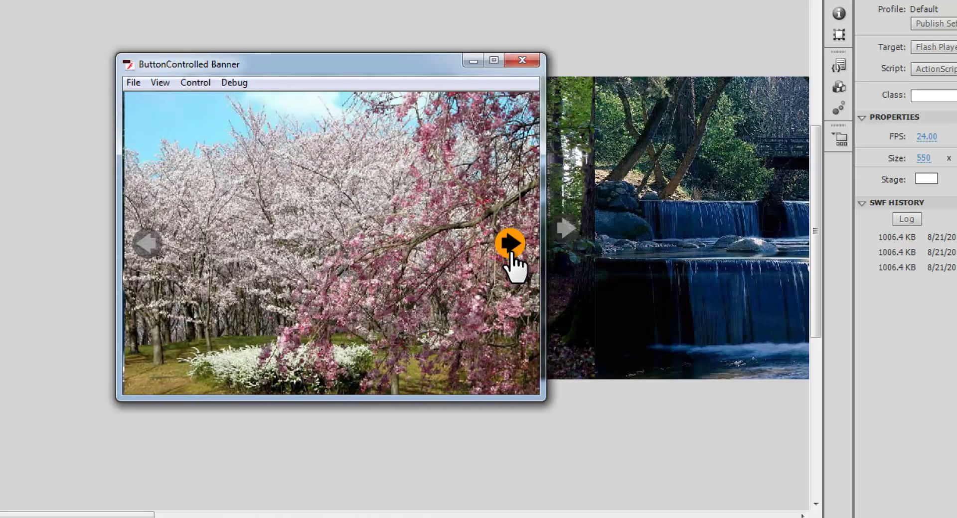
click(512, 253)
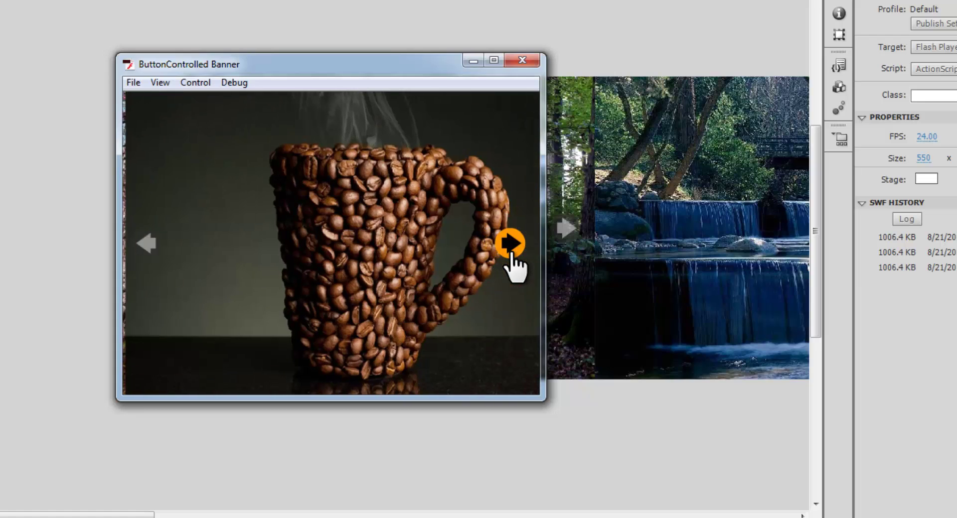
click(511, 254)
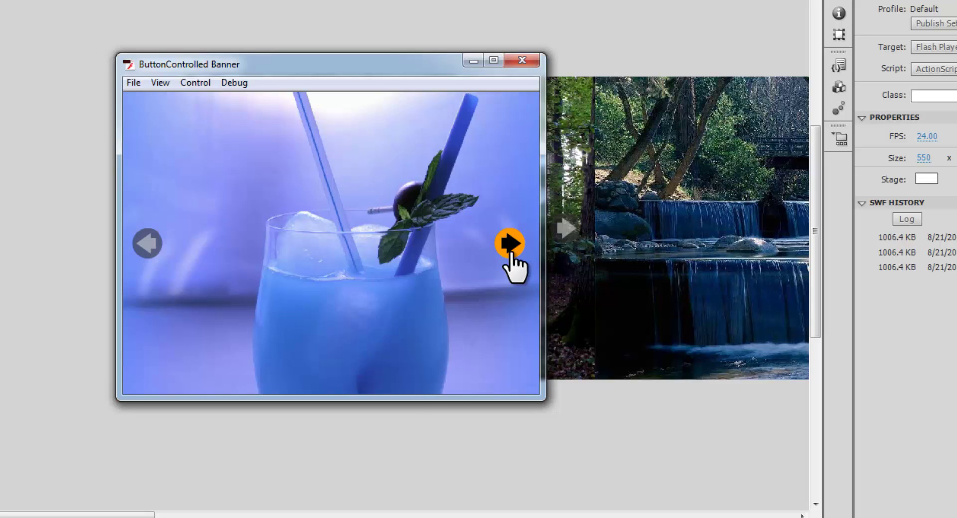
click(510, 244)
click(510, 244)
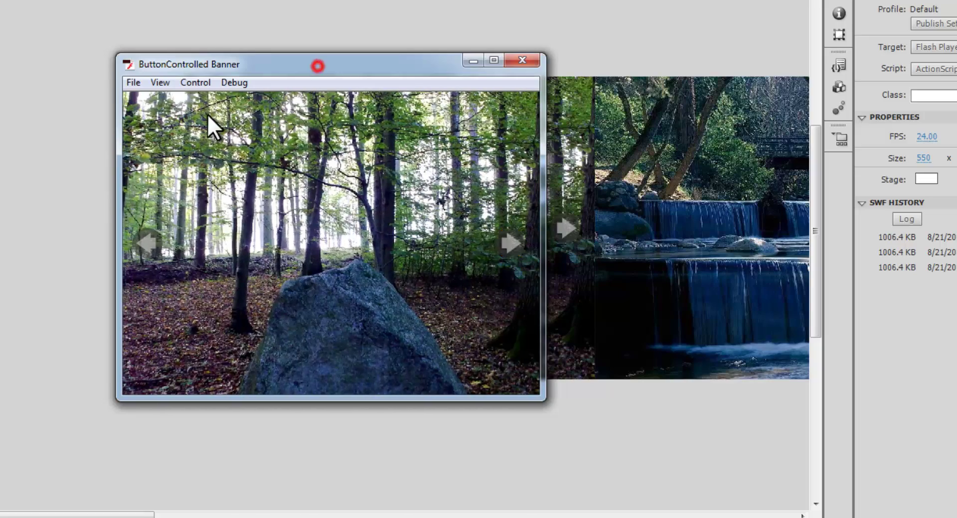
- Reposition the preview window beside the stage artwork and cycle forward through the full set of pictures again
drag(318, 66, 50, 151)
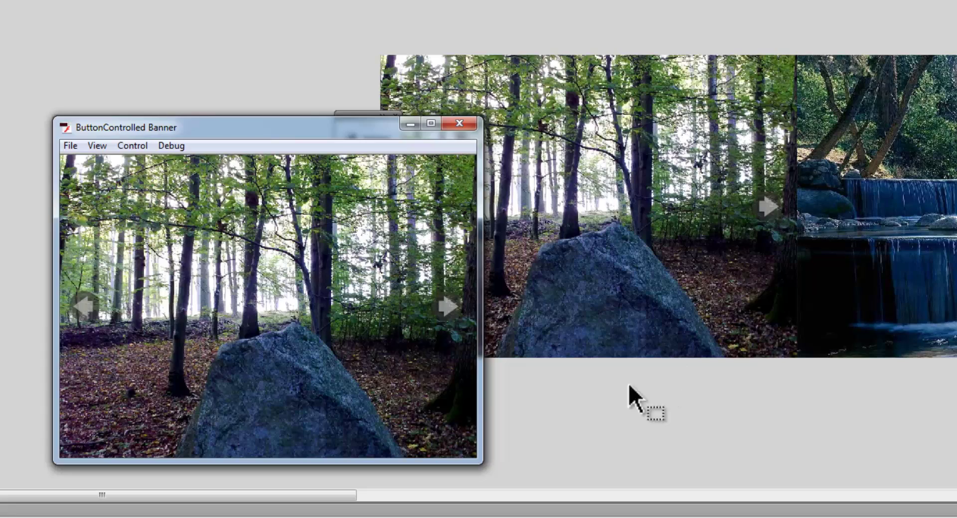
click(446, 309)
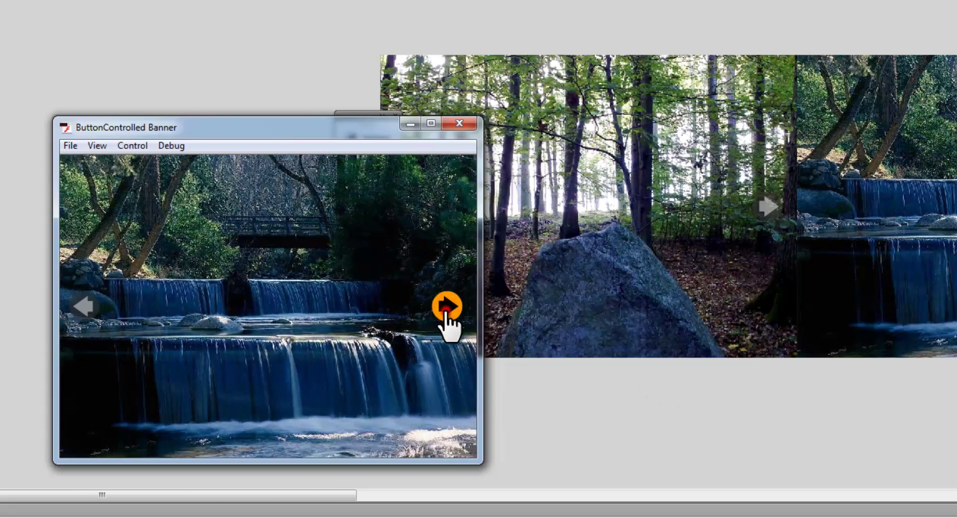
click(446, 311)
click(446, 312)
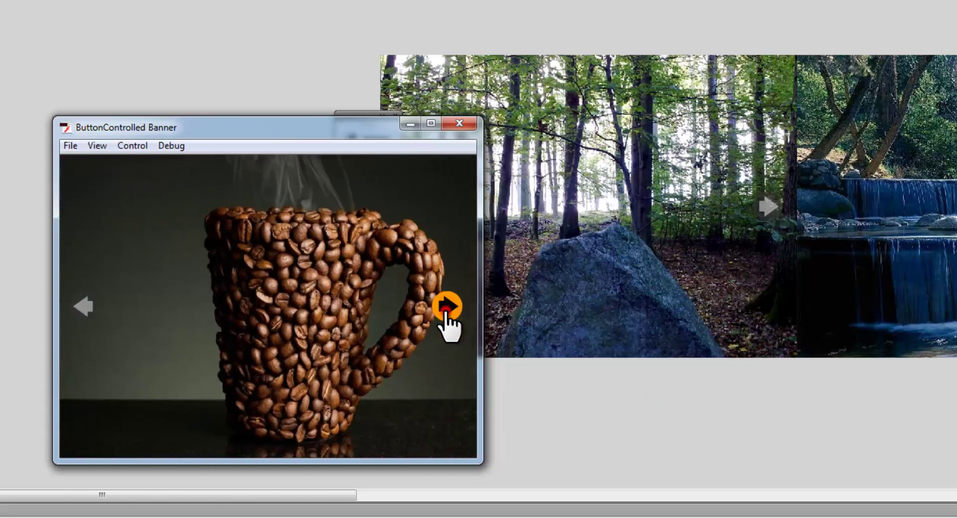
click(446, 309)
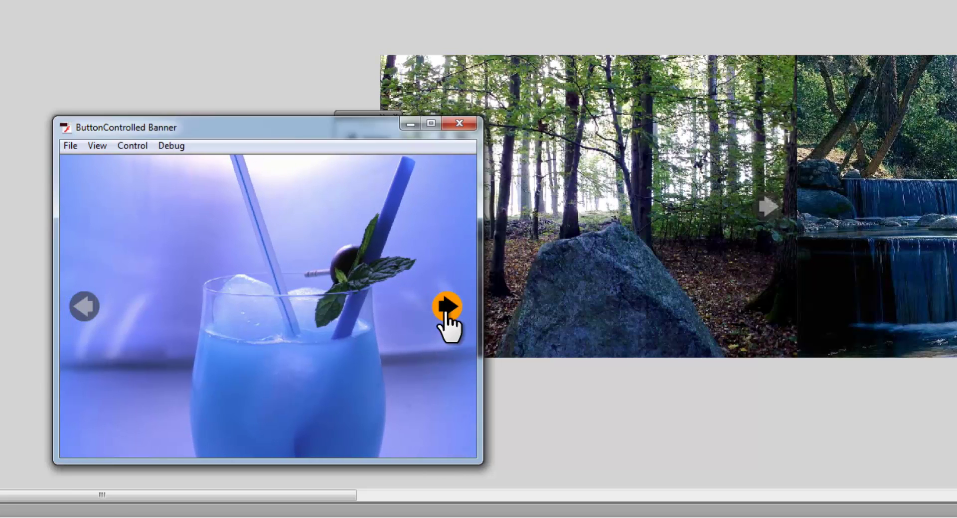
click(446, 309)
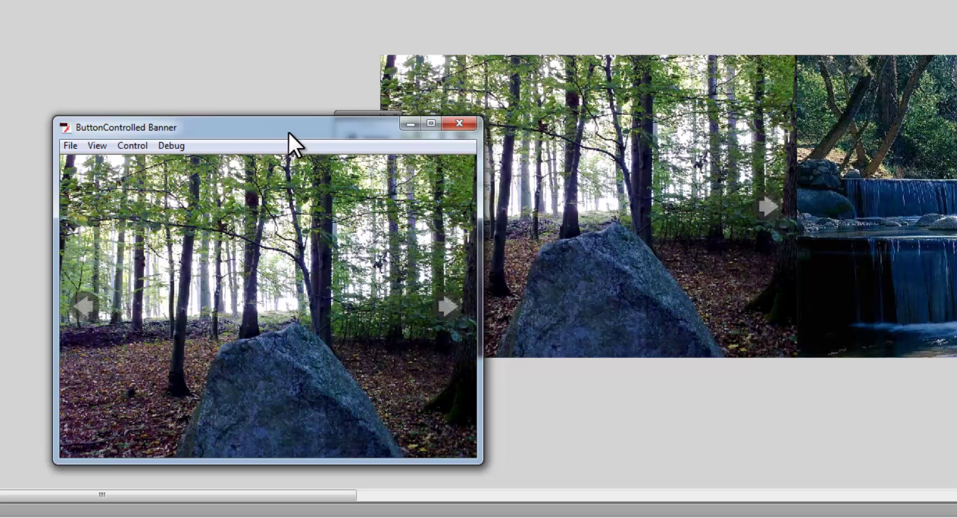
- Move the preview window over the stage artwork and advance the banner from the forest picture to the blue cocktail picture
drag(288, 132, 421, 99)
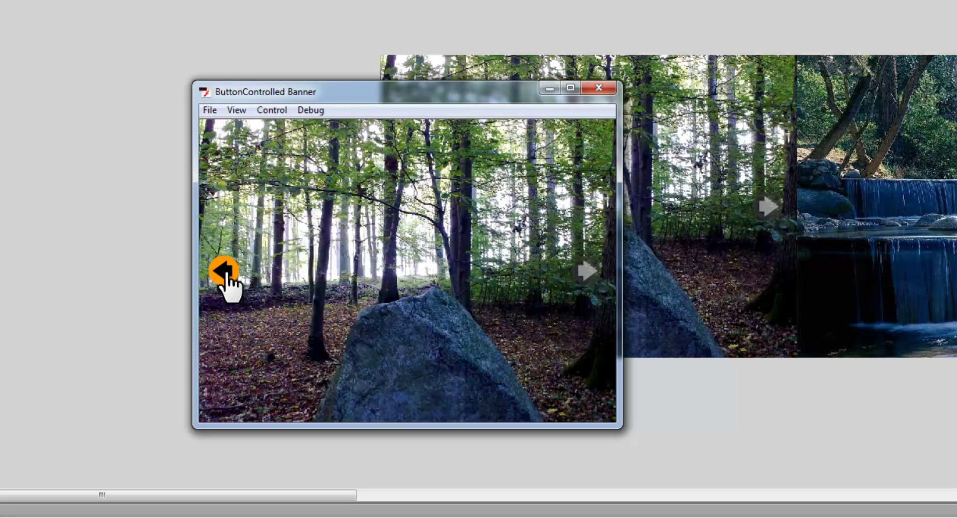
click(580, 274)
click(580, 274)
click(581, 274)
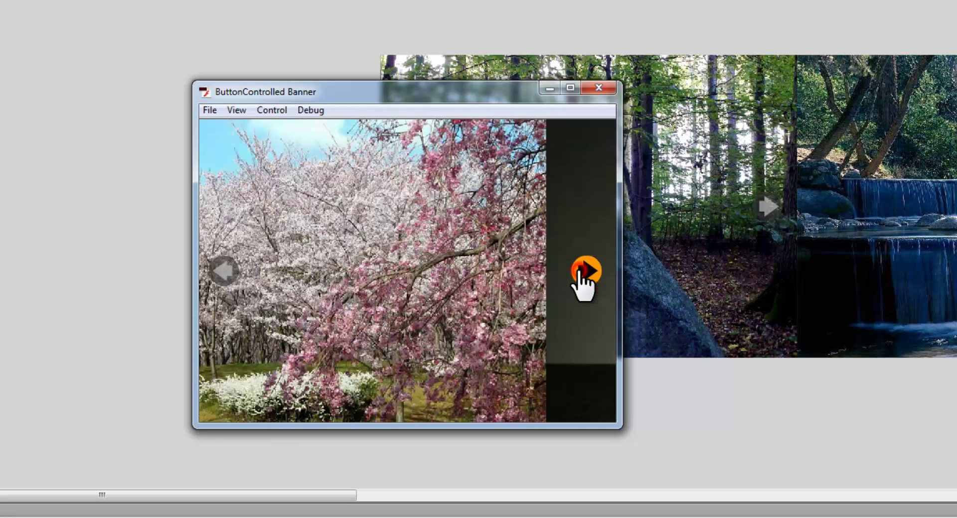
click(580, 274)
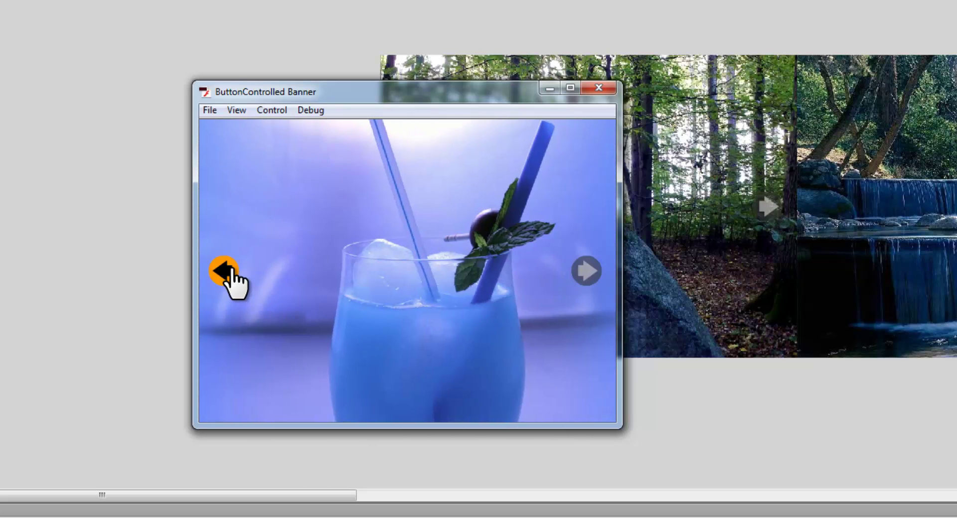
- Test the back arrow by stepping from the cocktail picture to the forest picture and once more past the first picture
click(232, 273)
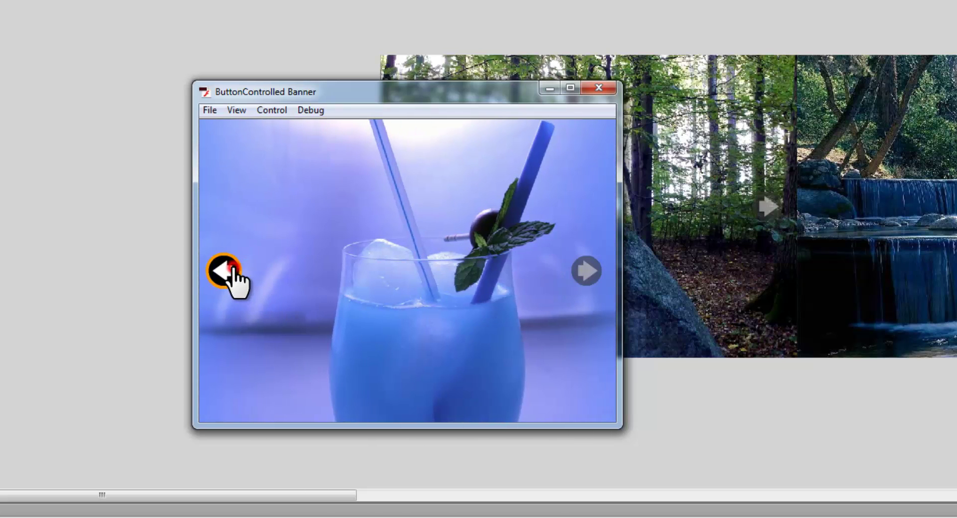
click(232, 273)
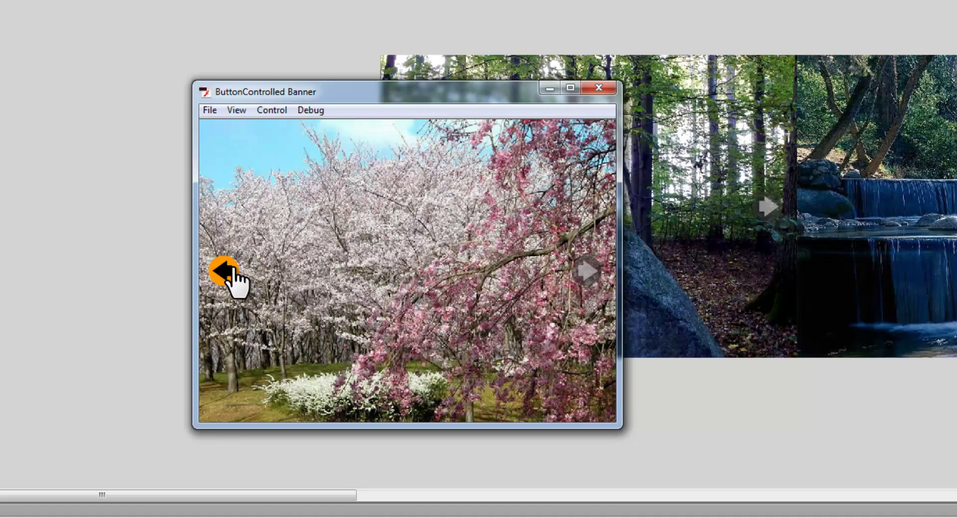
click(232, 273)
click(232, 273)
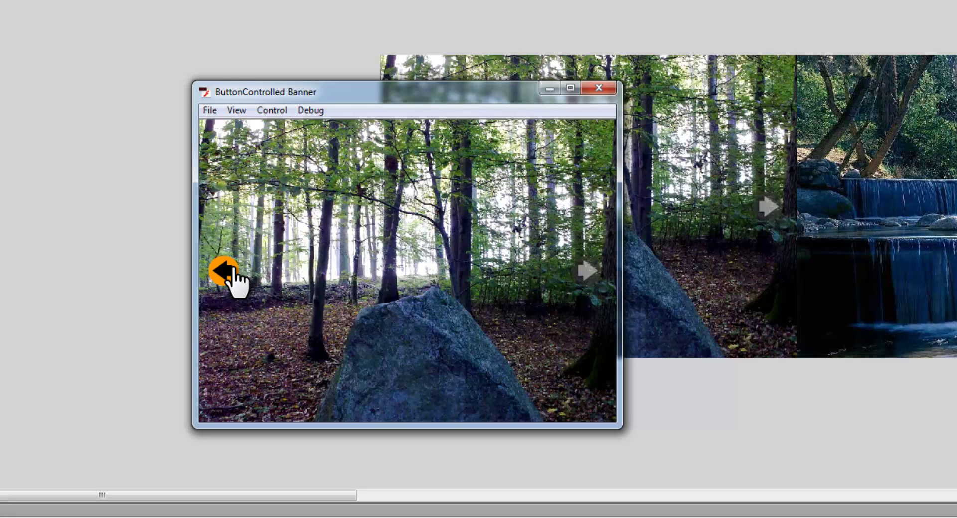
click(232, 273)
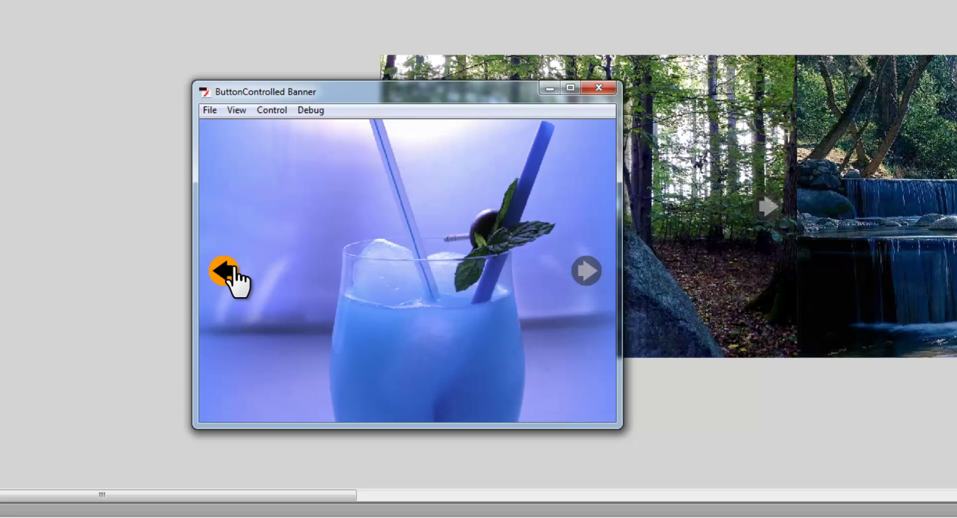
- Step backward through the banner pictures in rapid succession to test how the back arrow handles quick repeated use
click(234, 271)
click(234, 272)
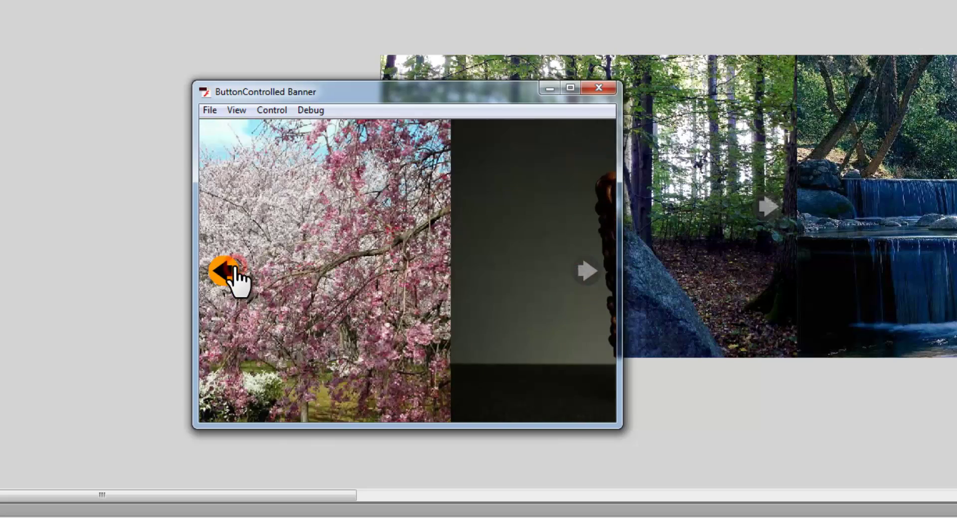
click(234, 272)
click(234, 272)
click(235, 271)
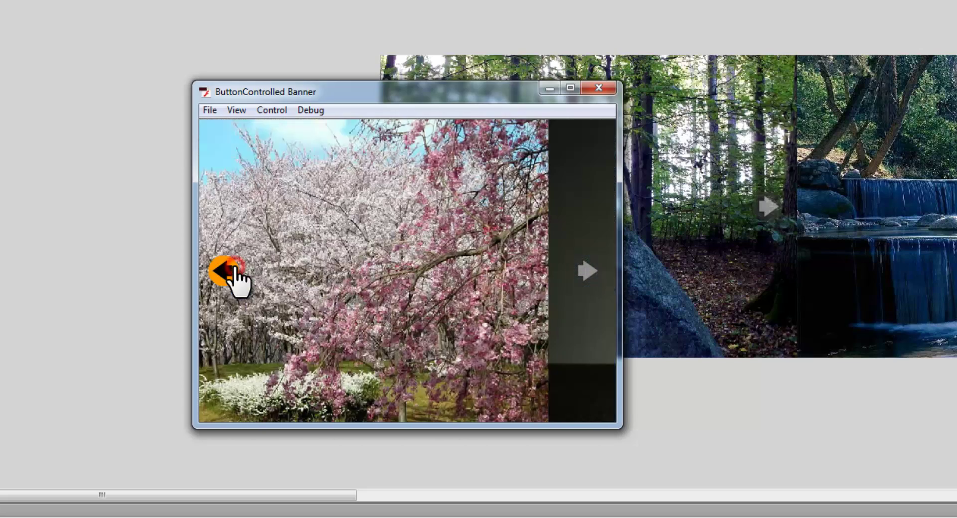
click(234, 272)
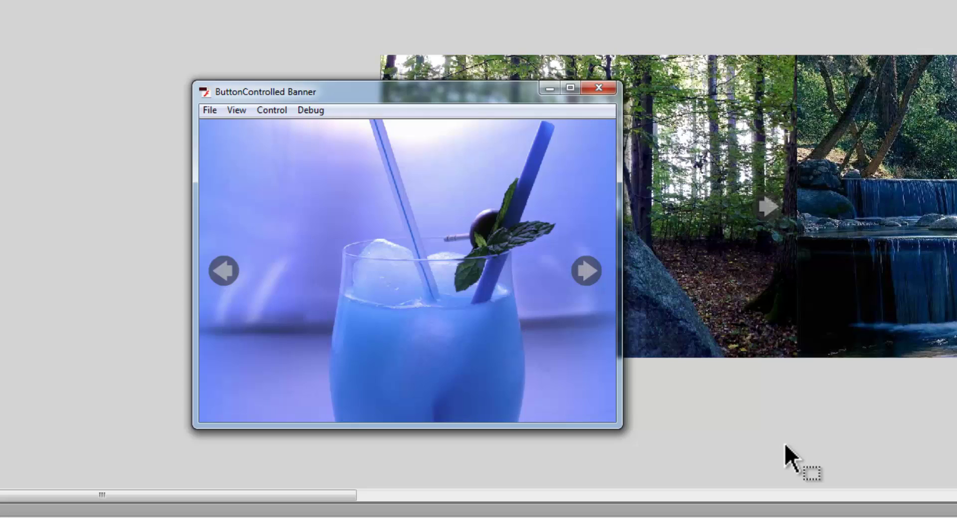
- Advance the banner rapidly with the forward arrow until the forest picture returns, and close the preview
click(595, 282)
click(594, 282)
click(594, 282)
click(595, 282)
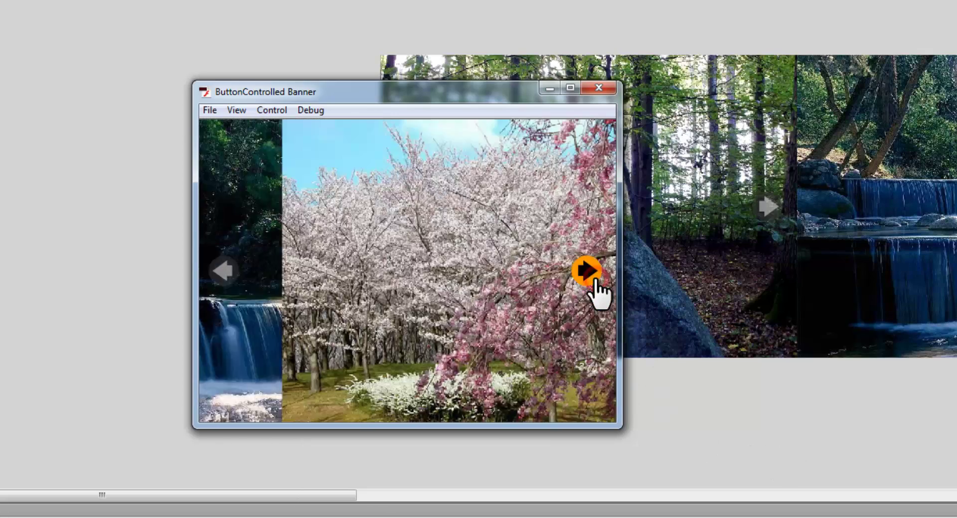
click(595, 281)
click(594, 281)
click(594, 281)
click(594, 282)
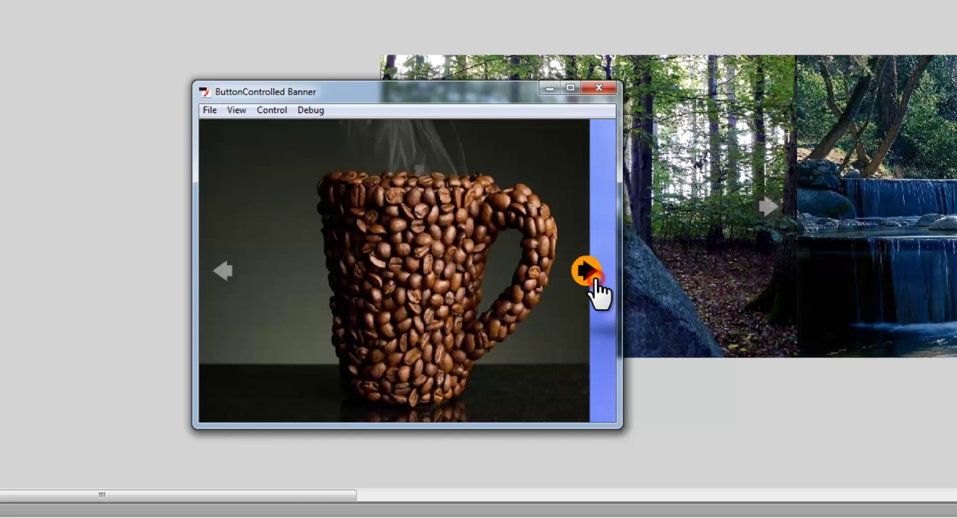
click(594, 282)
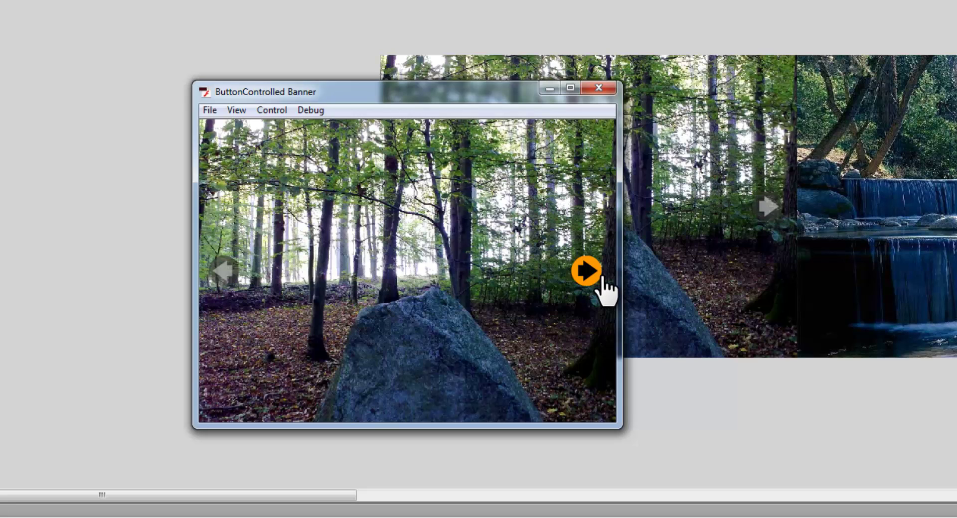
click(601, 88)
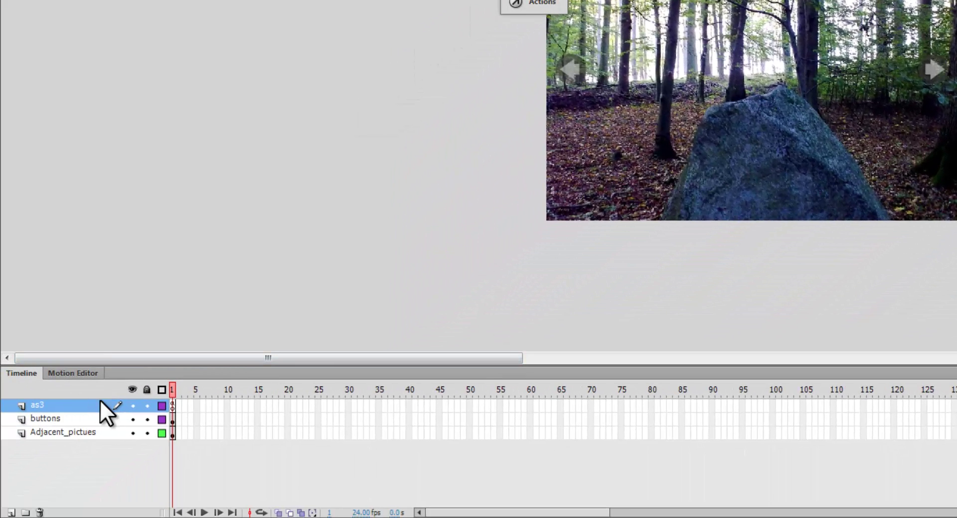
- Review the ActionScript on frame 1 of the as3 layer, covering the btn1 and btn2 handlers, and collapse the code editor
click(172, 408)
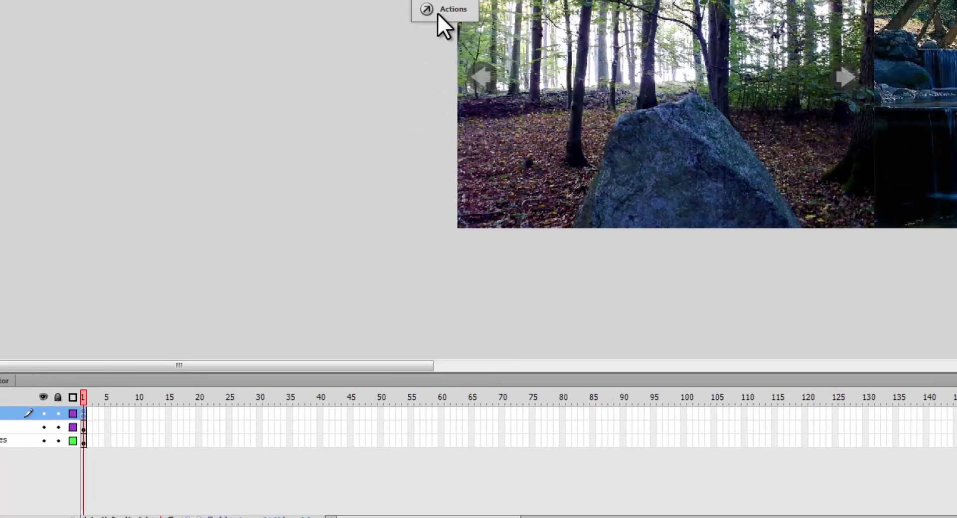
click(533, 4)
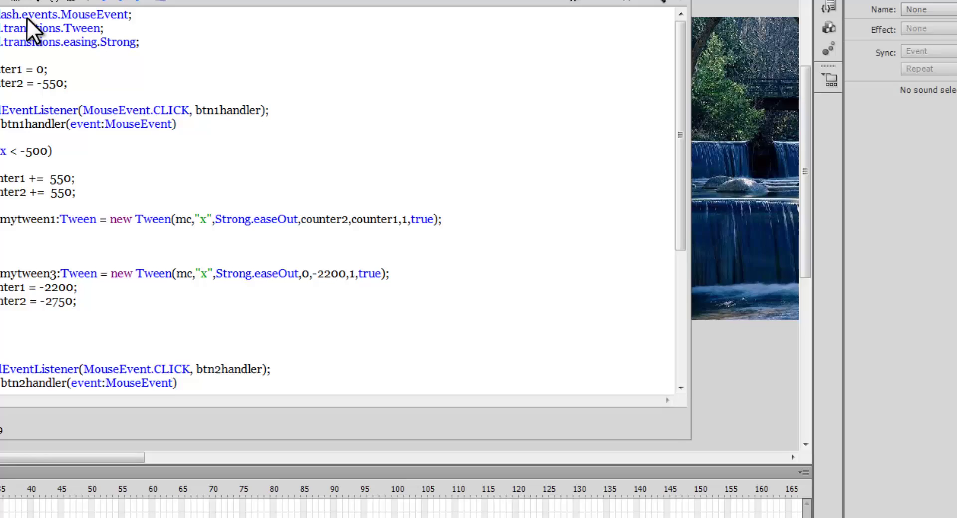
click(206, 169)
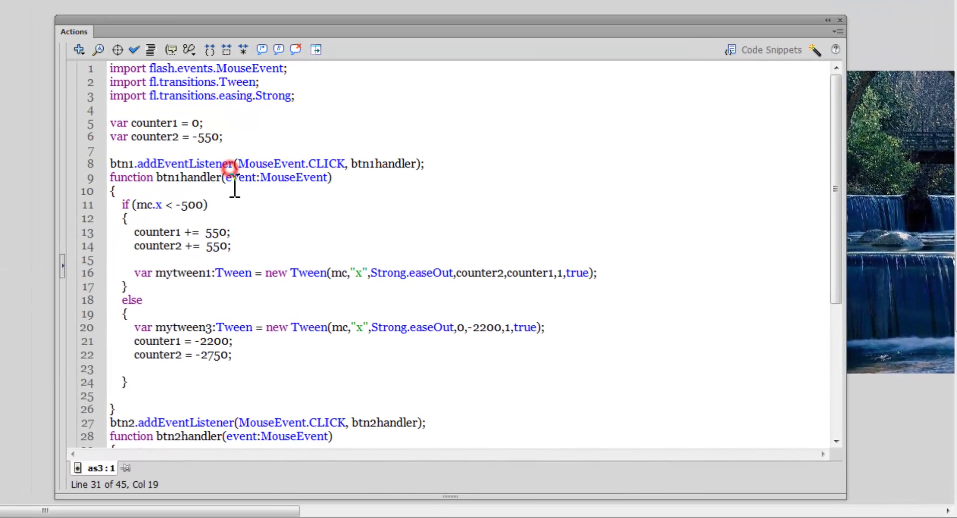
scroll(226, 222, down, 3)
scroll(246, 218, down, 3)
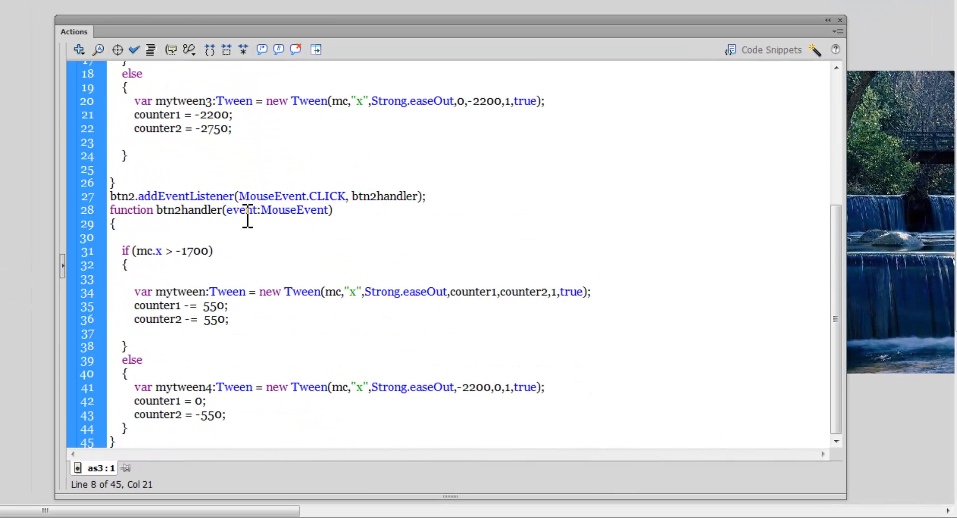
scroll(268, 247, up, 6)
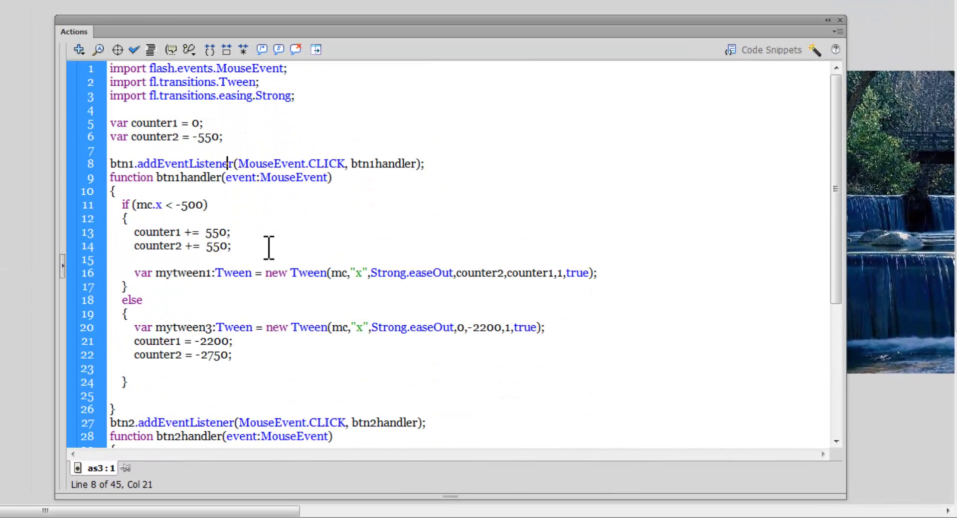
scroll(269, 247, down, 6)
scroll(269, 247, up, 6)
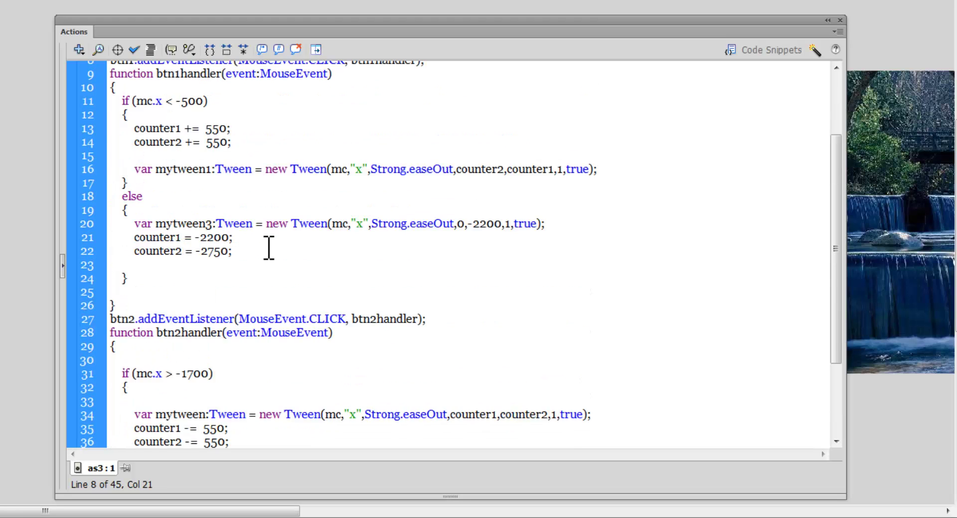
scroll(268, 248, down, 6)
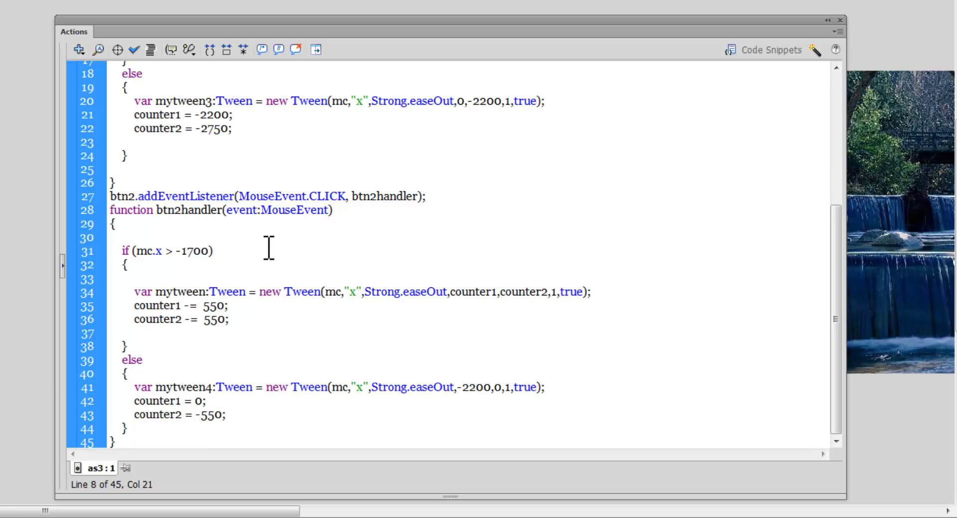
scroll(269, 247, up, 5)
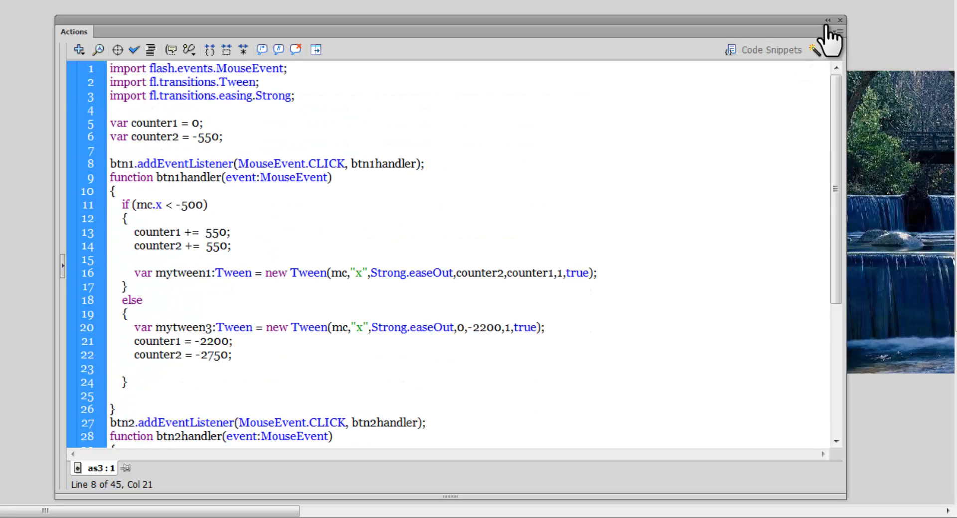
click(826, 20)
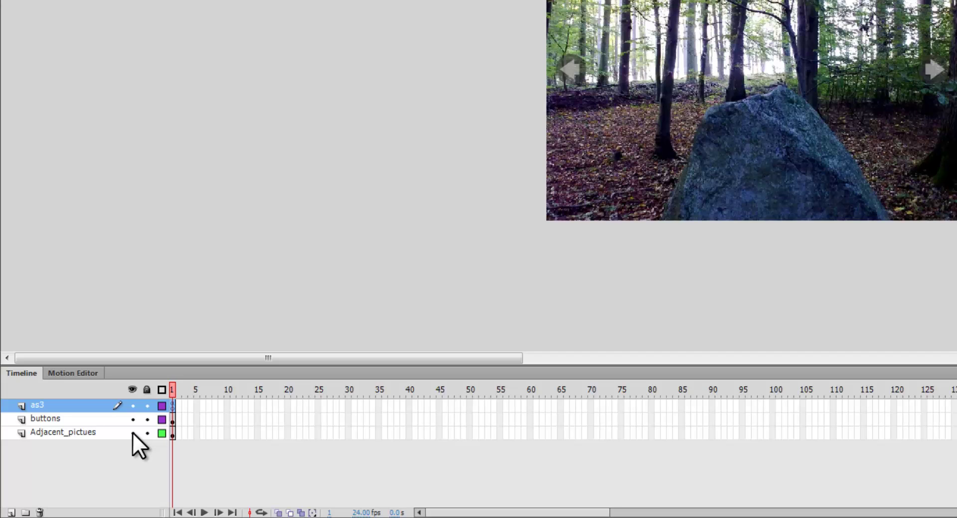
- Hide and lock the Adjacent_pictues layer, and view the common Buttons library before closing it
click(148, 432)
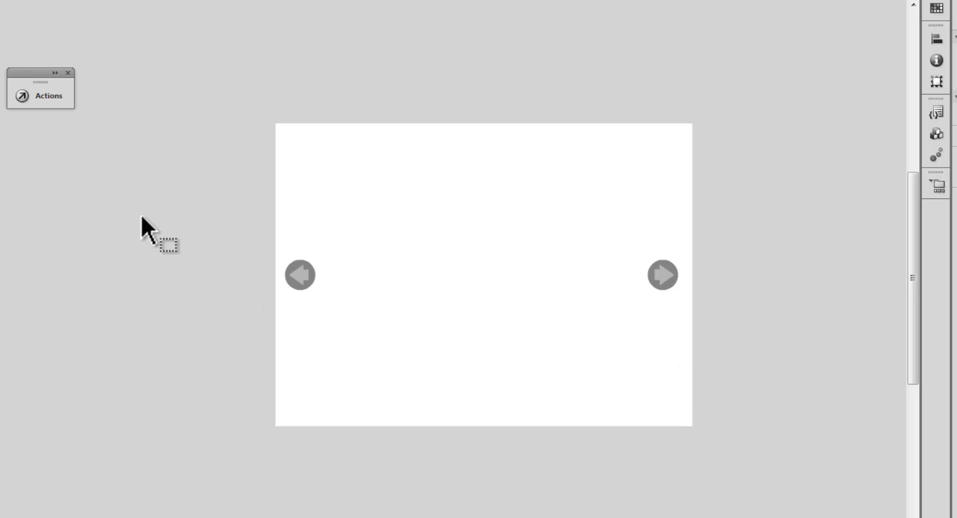
click(218, 11)
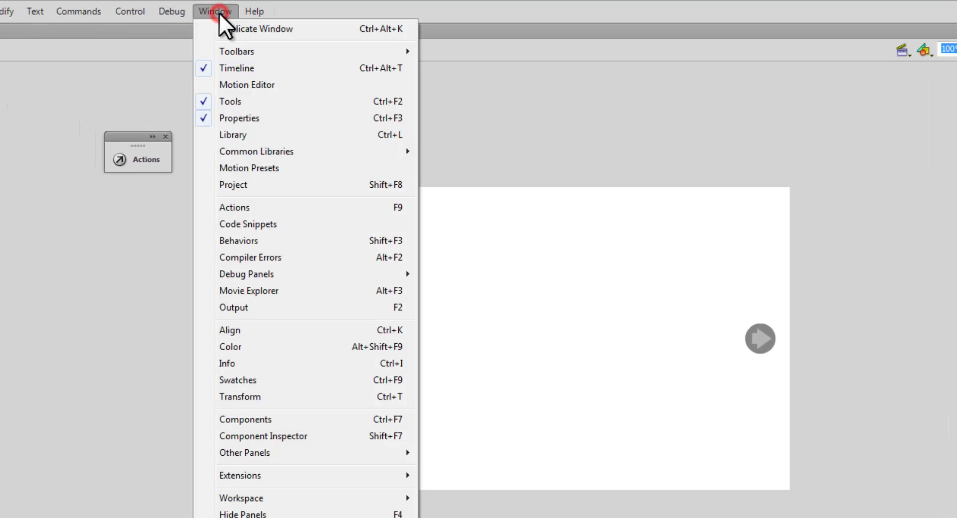
mouse_move(283, 152)
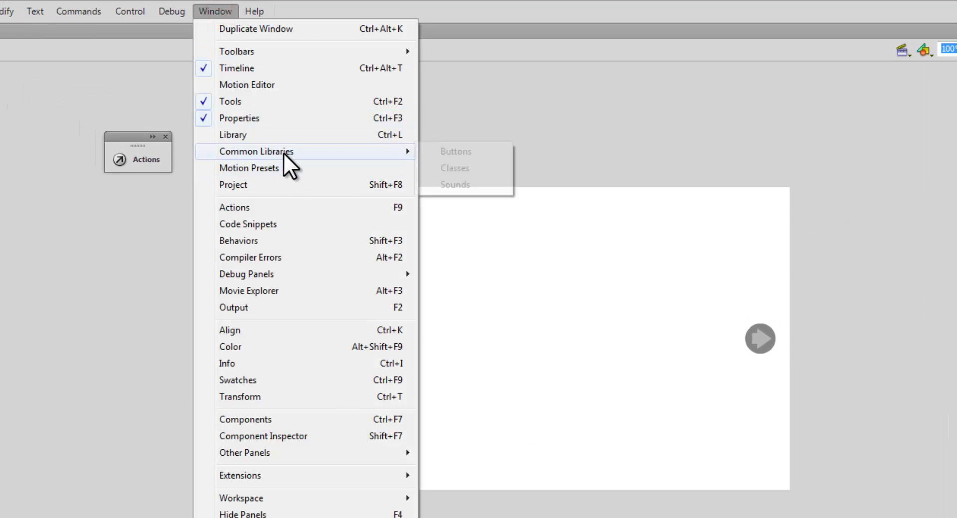
click(479, 151)
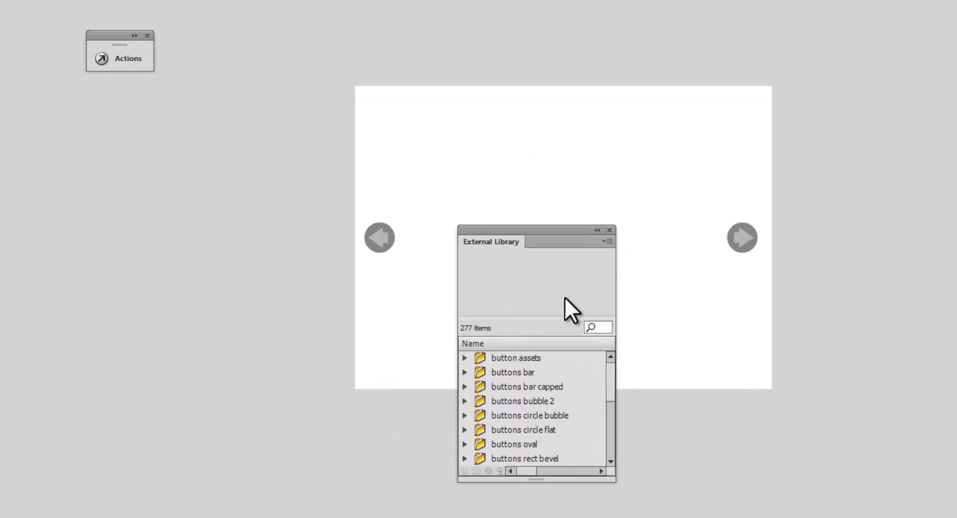
click(609, 229)
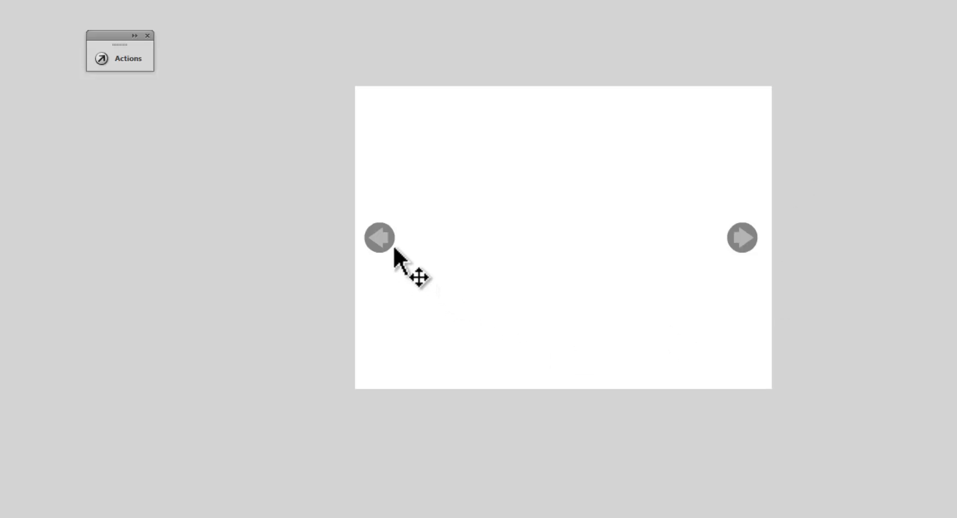
- Inspect the instance names of the back and forward arrow buttons, and hide and lock the buttons layer
click(382, 240)
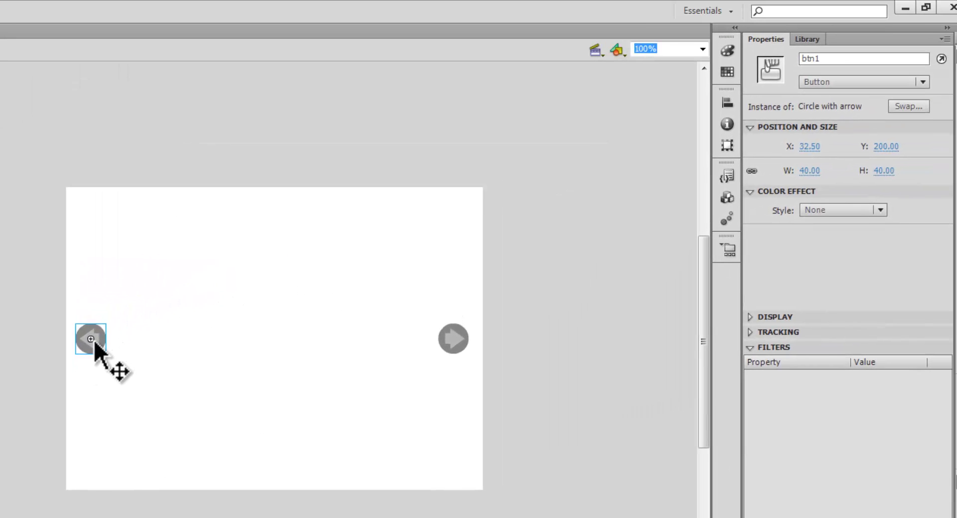
click(461, 331)
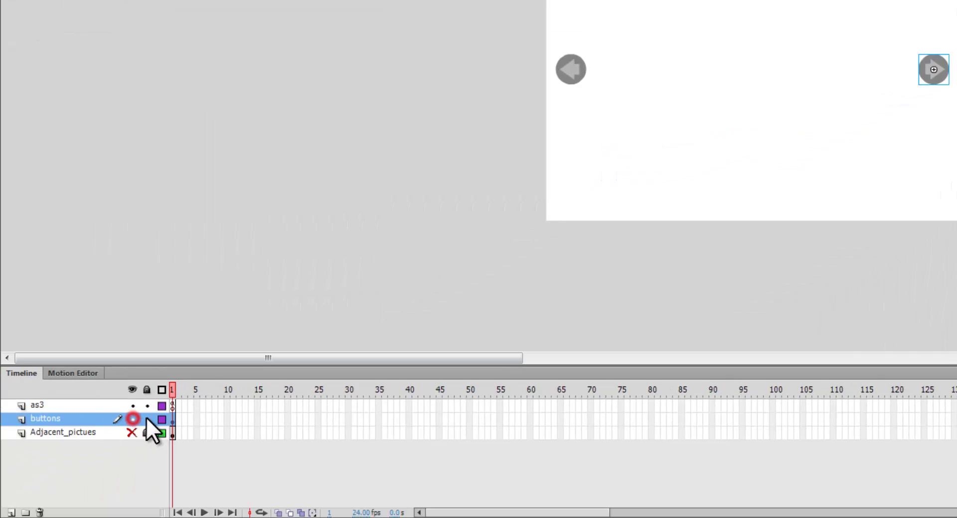
click(147, 418)
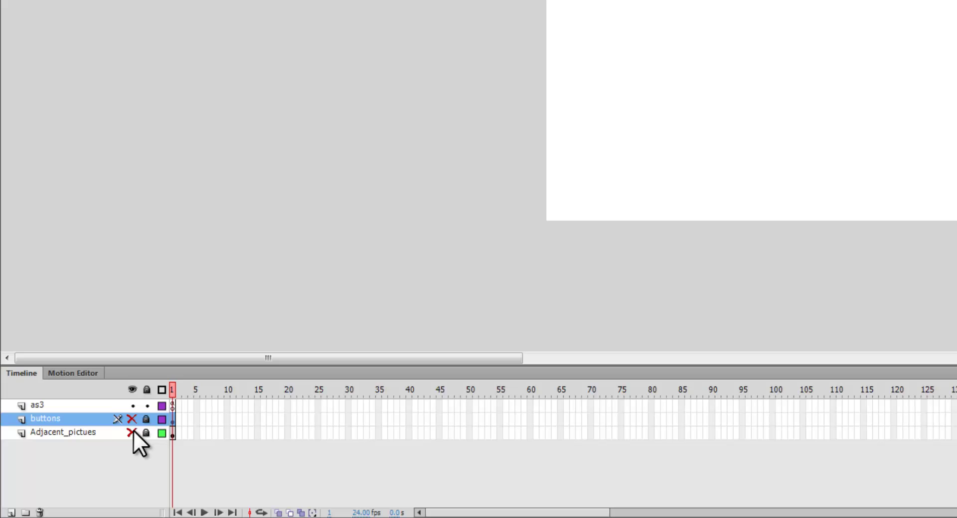
- Show and unlock the Adjacent_pictues layer, enter the picture strip's movie clip, and examine the position and size of its individual bitmaps
click(131, 432)
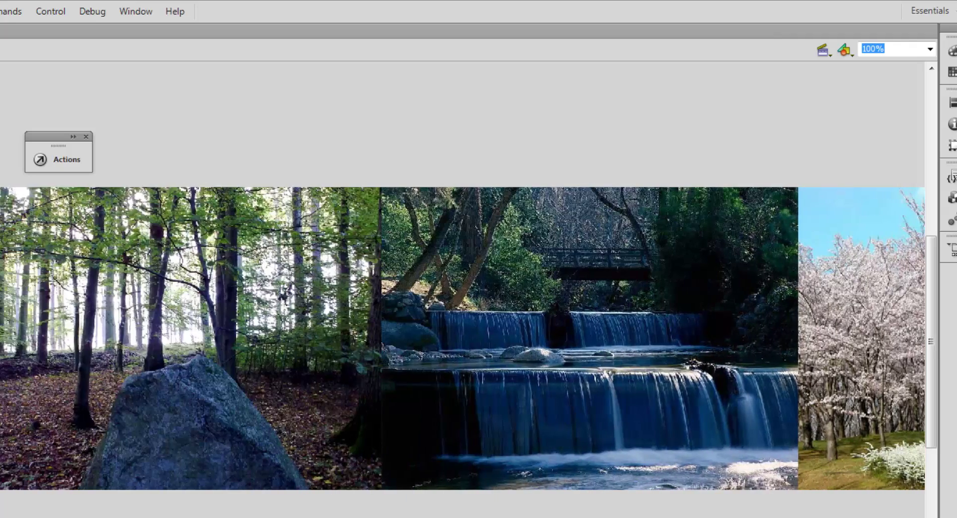
click(197, 372)
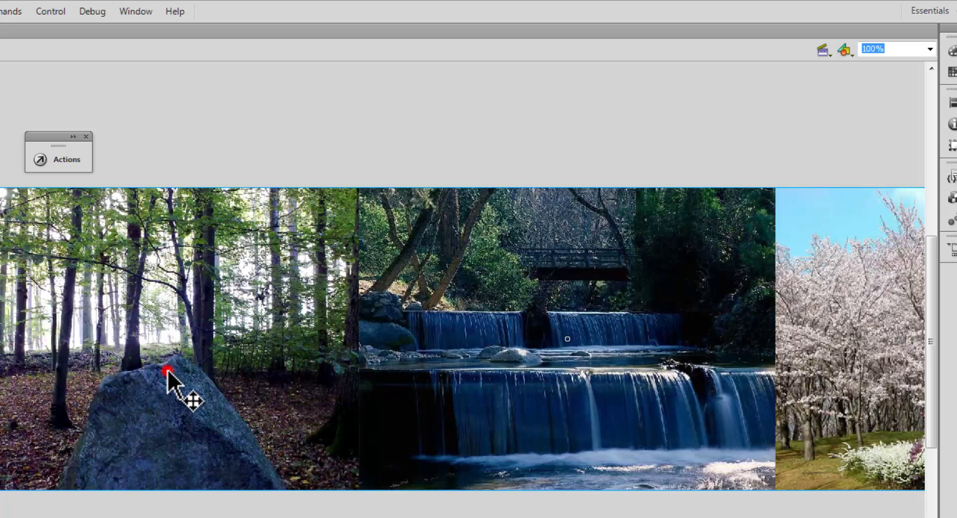
double_click(168, 369)
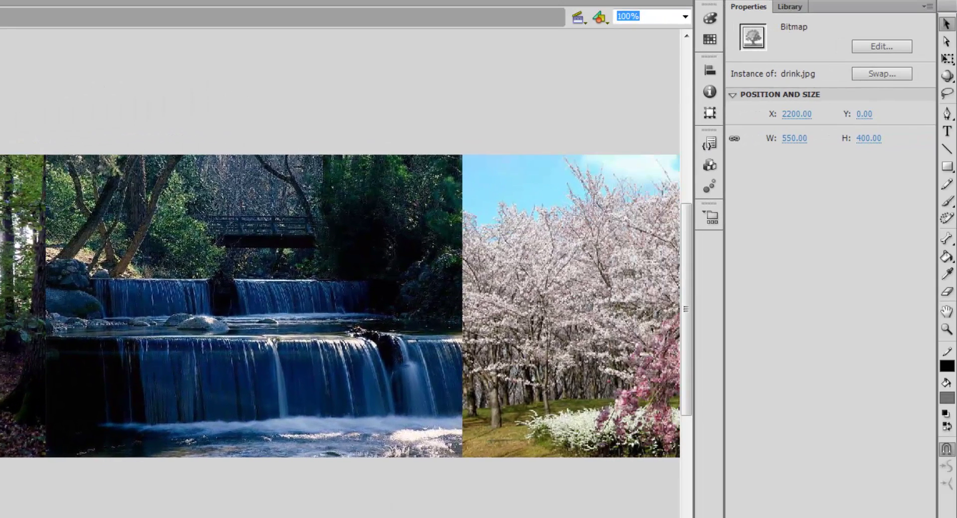
click(22, 332)
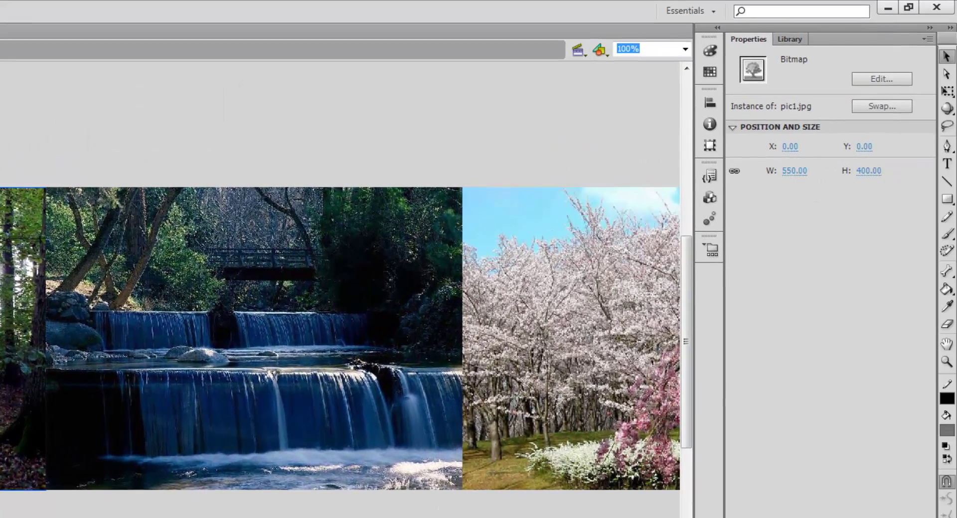
key(Return)
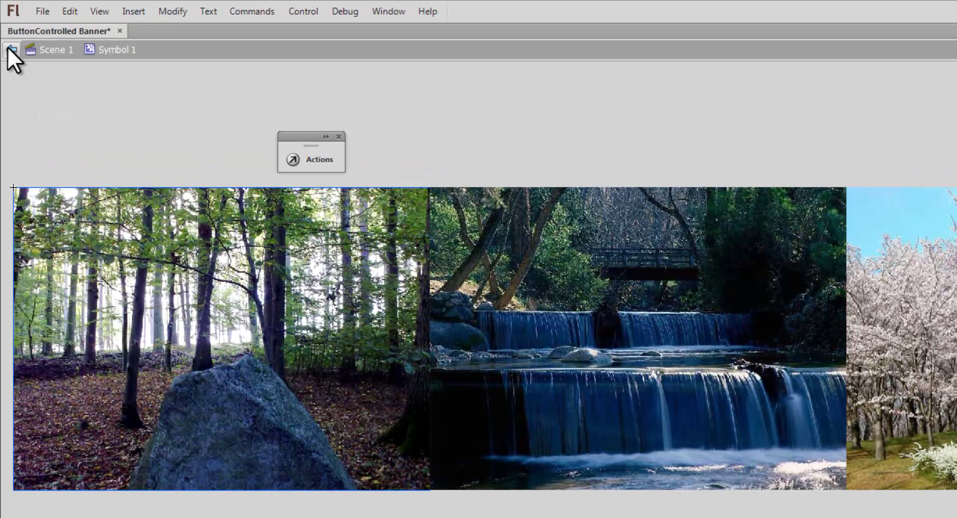
- Return to Scene 1 and check the instance name of the picture strip movie clip
click(8, 48)
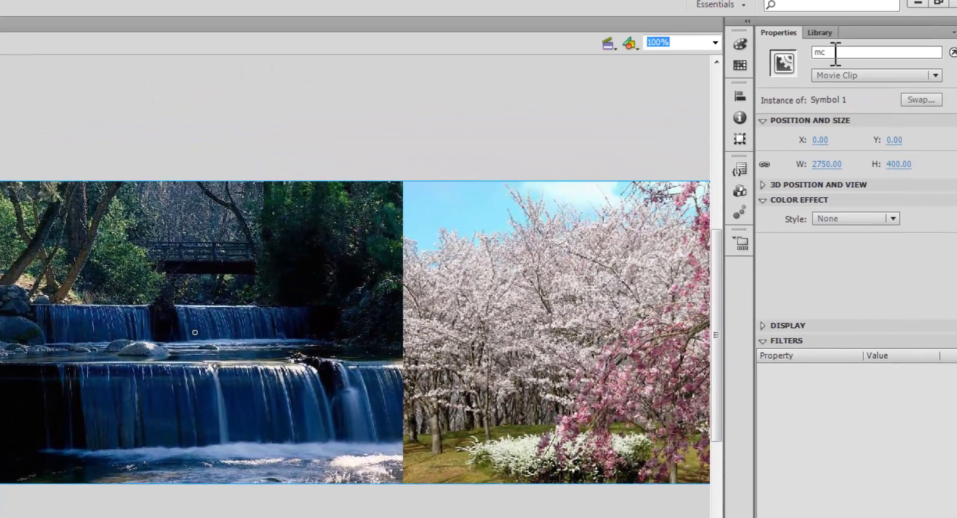
click(787, 58)
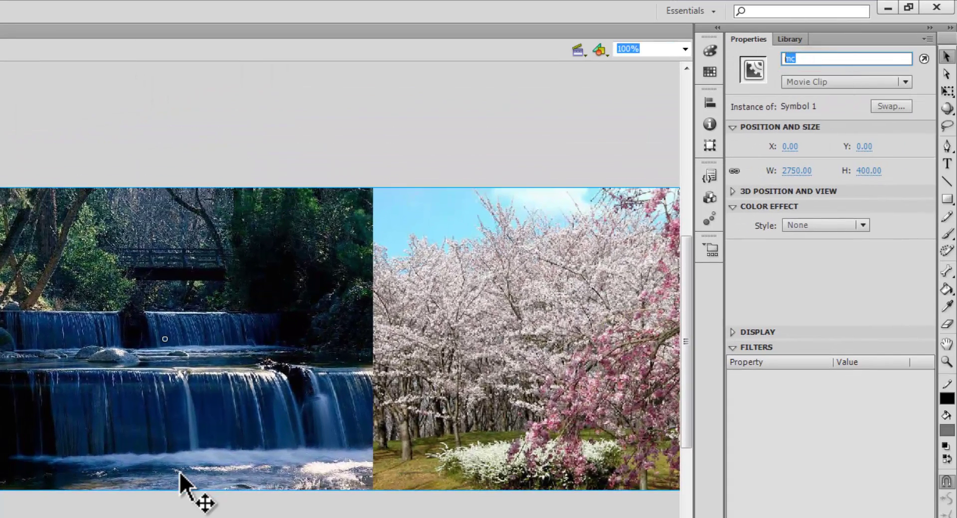